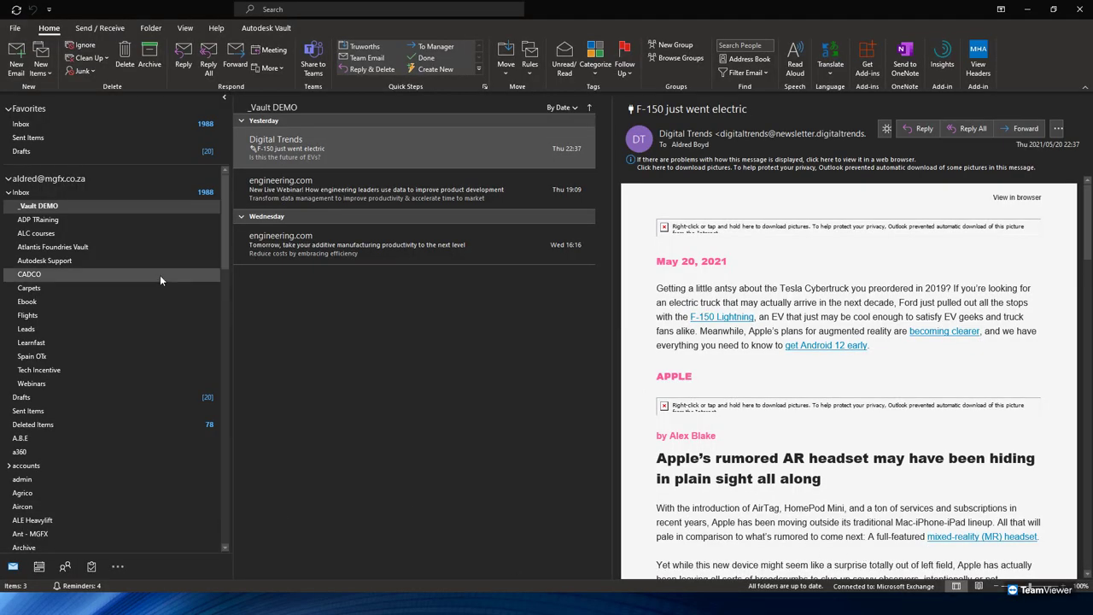
- Review the Autodesk Vault folder mapping for the _Vault DEMO mail folder and close it
{"action": "left_click", "coordinate": [268, 29]}
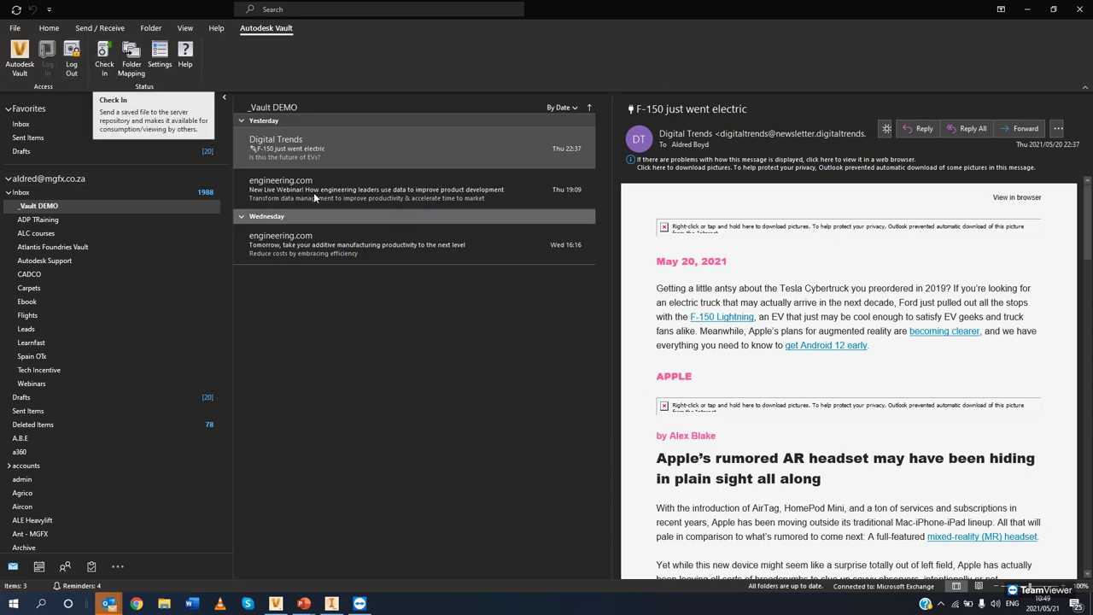
{"action": "left_click", "coordinate": [328, 151]}
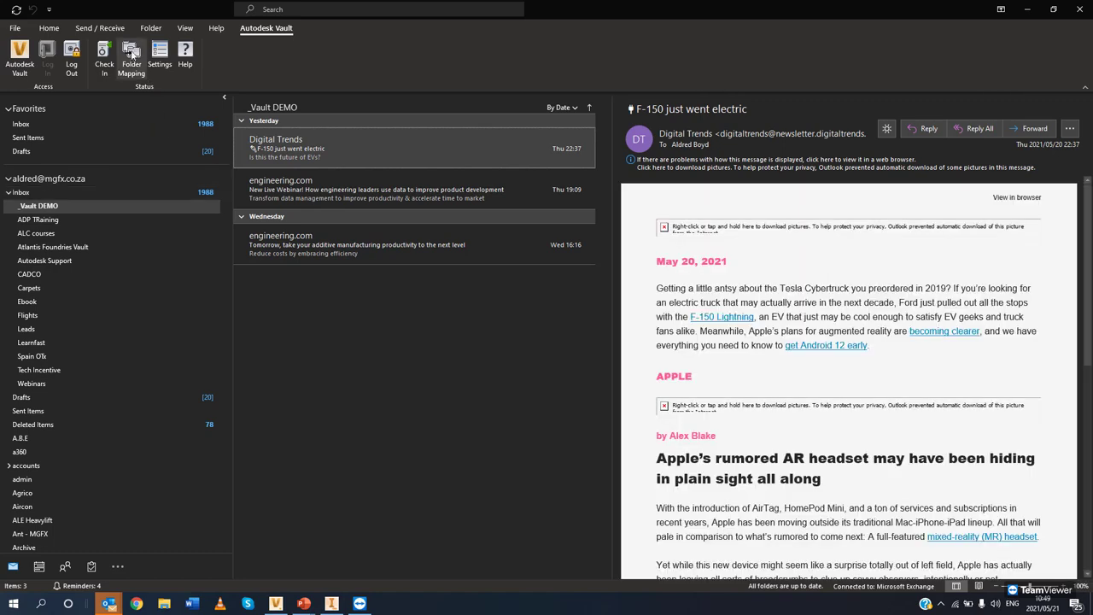
{"action": "left_click", "coordinate": [132, 52]}
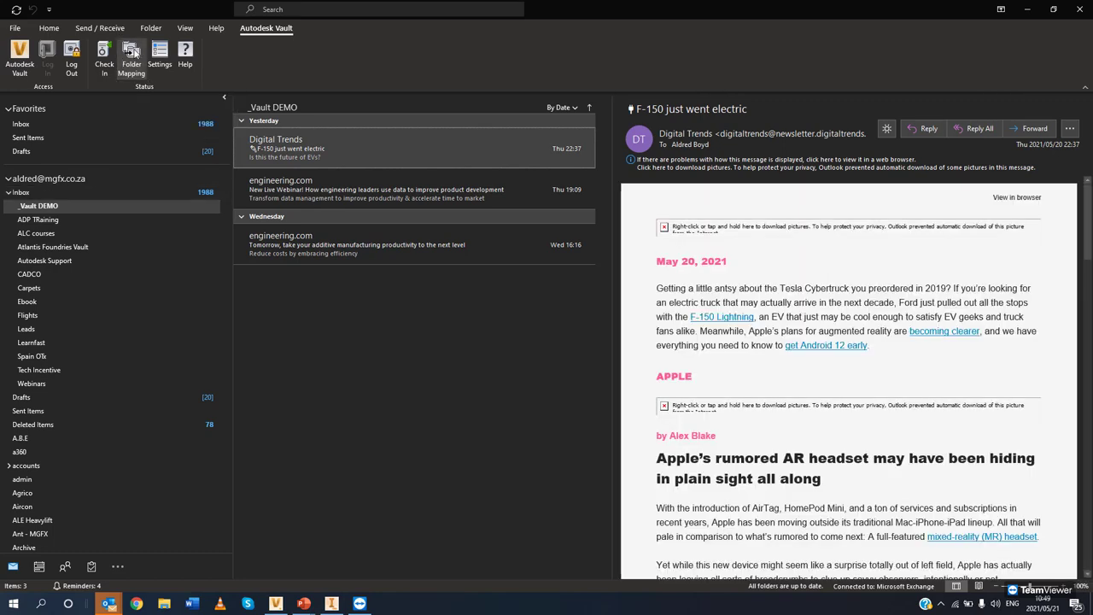
{"action": "left_click_drag", "start_coordinate": [461, 152], "coordinate": [410, 124]}
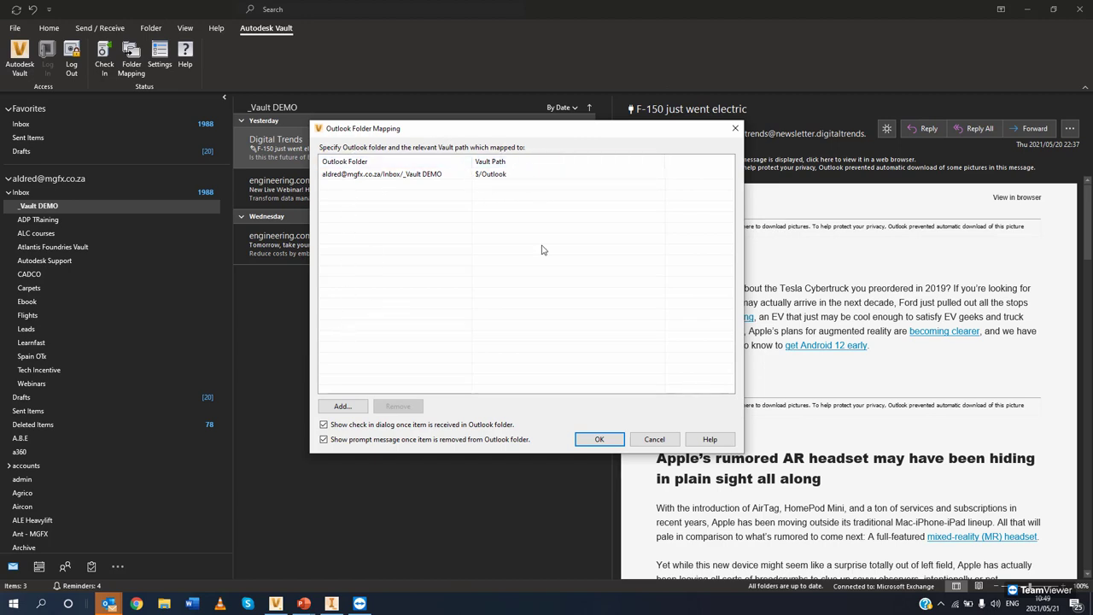
{"action": "left_click", "coordinate": [601, 440]}
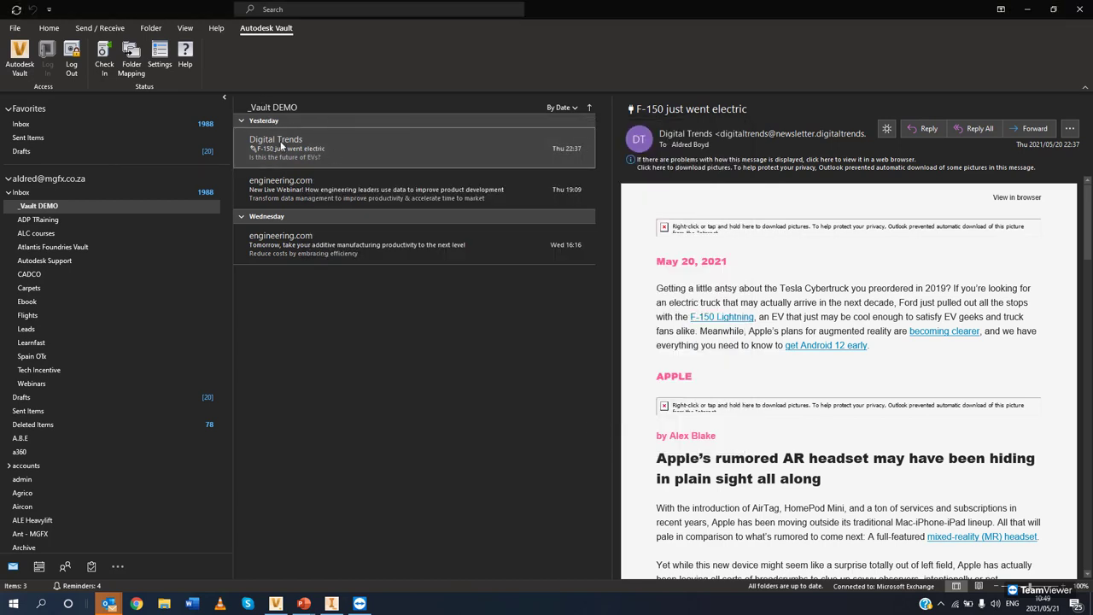
- Check the "F-150 just went electric" email into the $/Outlook vault folder with the comment "my first email"
{"action": "mouse_move", "coordinate": [283, 147]}
{"action": "left_click", "coordinate": [105, 53]}
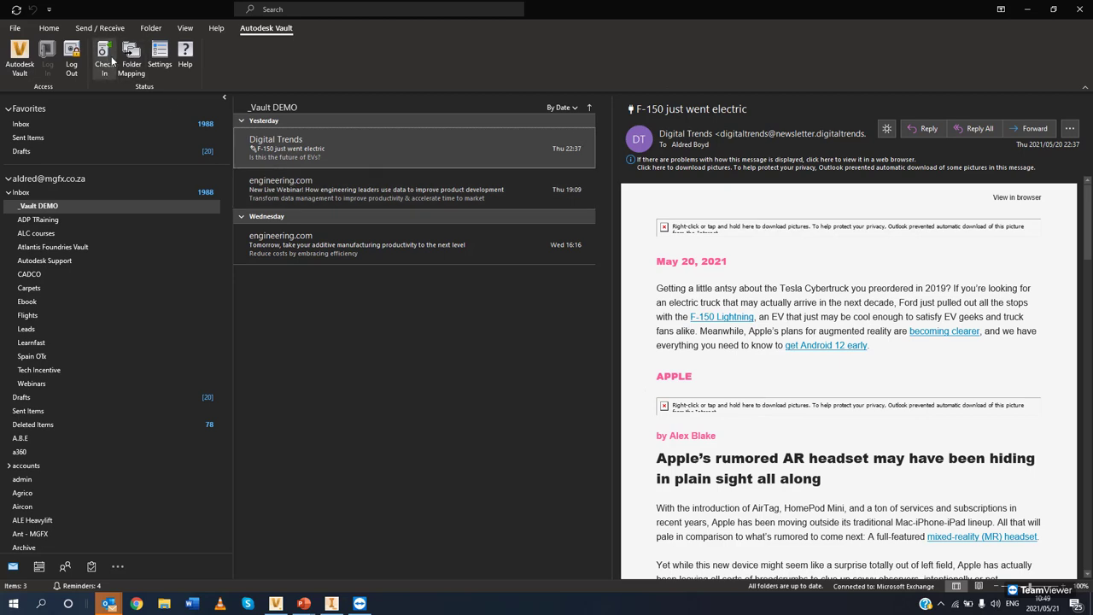
{"action": "left_click_drag", "start_coordinate": [553, 168], "coordinate": [430, 126]}
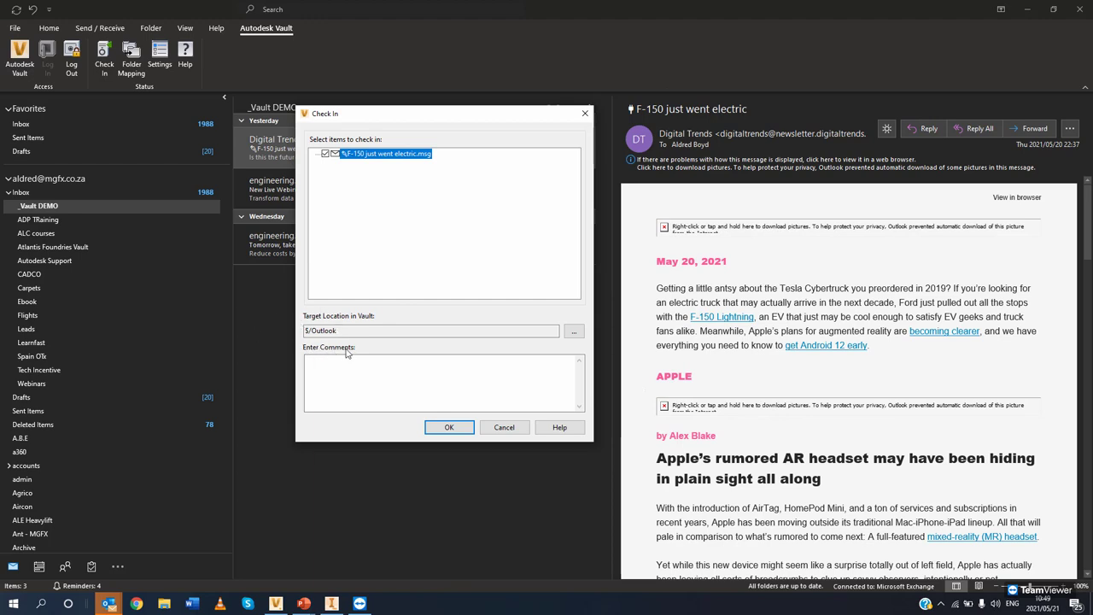
{"action": "left_click", "coordinate": [574, 331]}
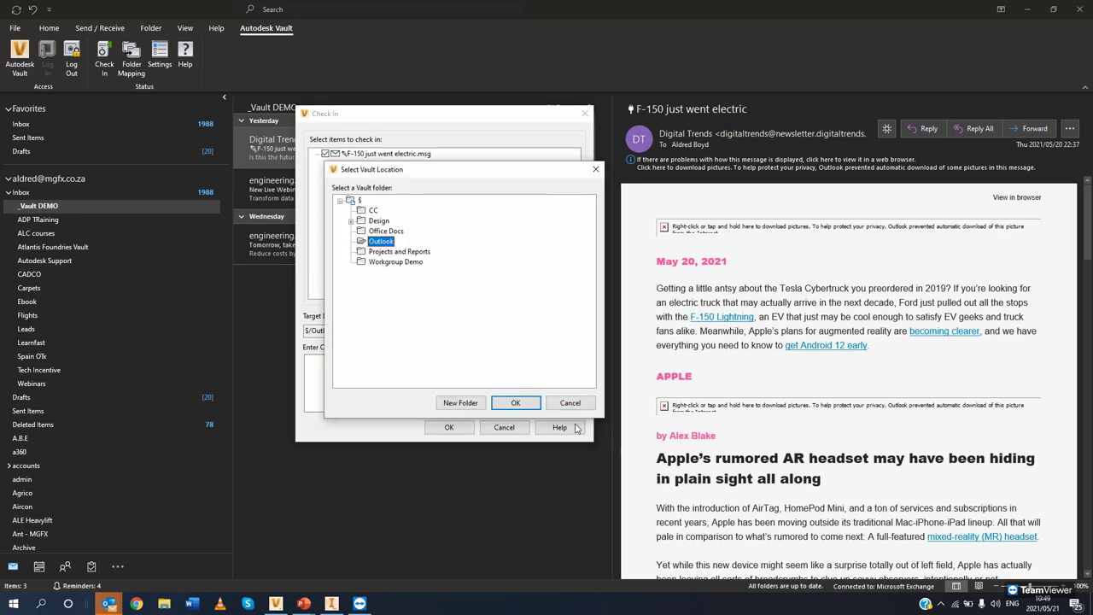
{"action": "left_click", "coordinate": [568, 403]}
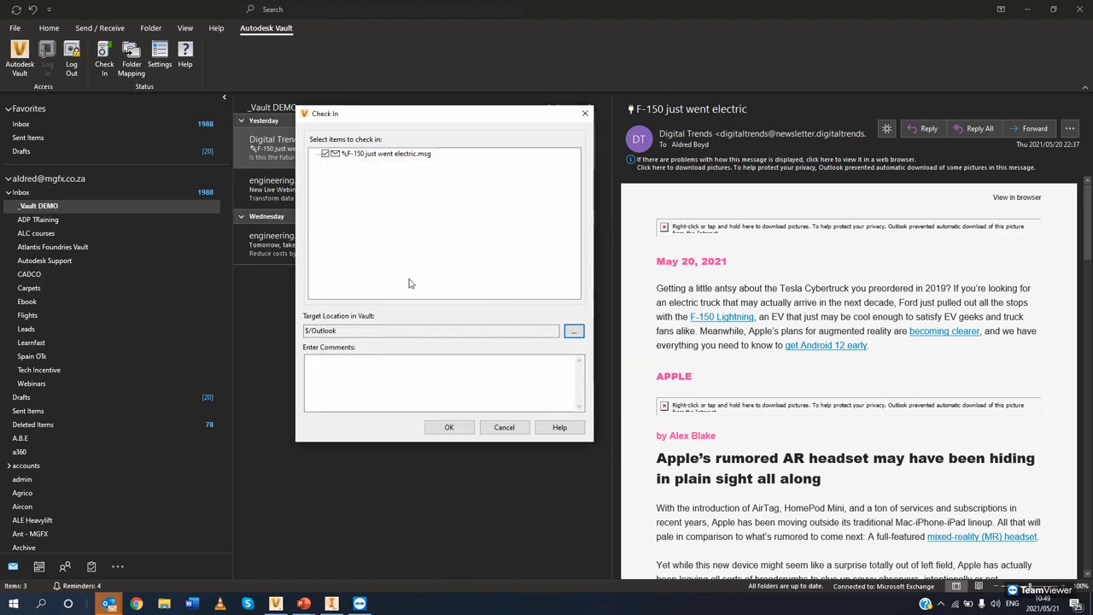
{"action": "left_click", "coordinate": [370, 367]}
{"action": "type", "text": "my "}
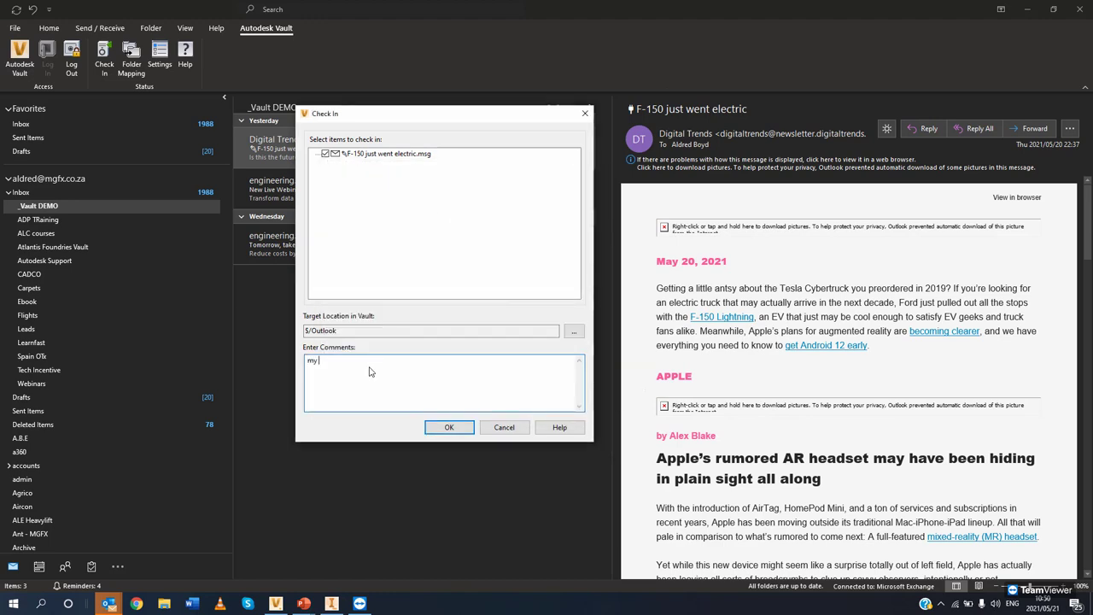
{"action": "type", "text": "first email"}
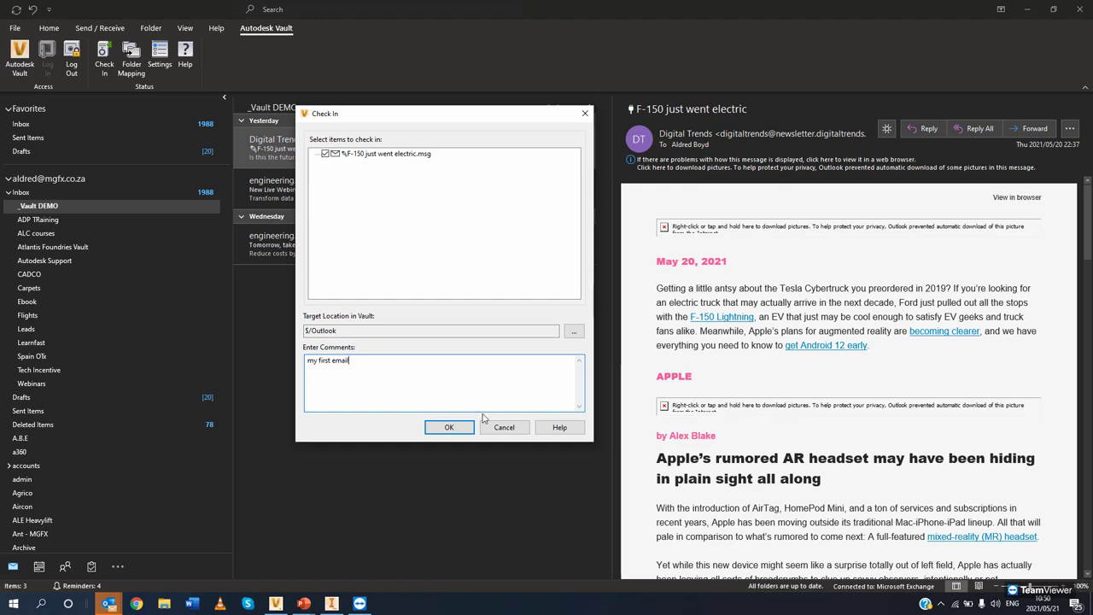
{"action": "left_click", "coordinate": [436, 429]}
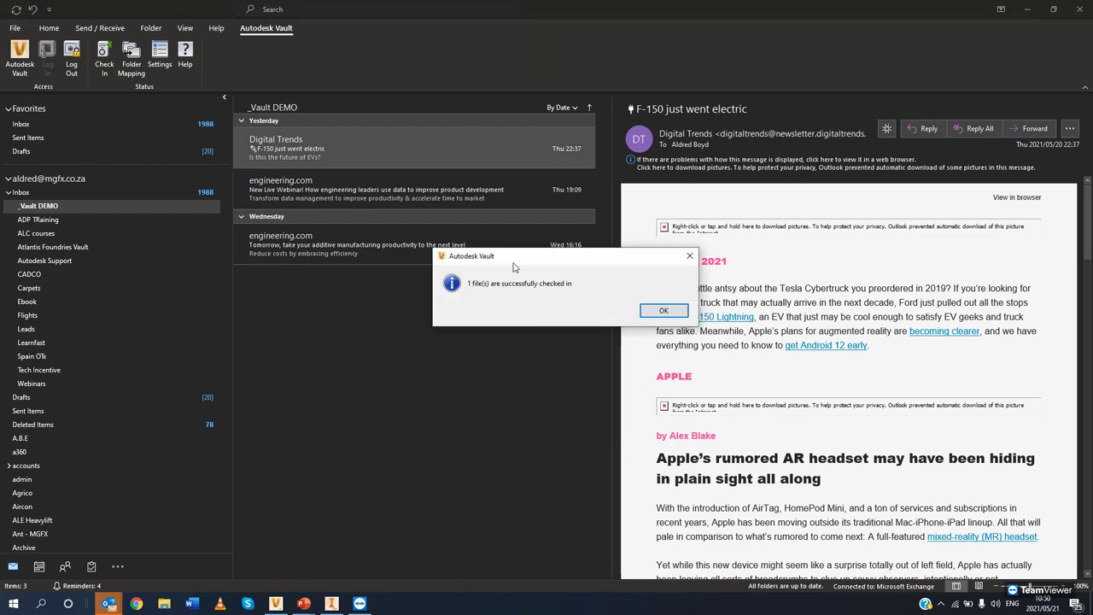
{"action": "left_click", "coordinate": [680, 315]}
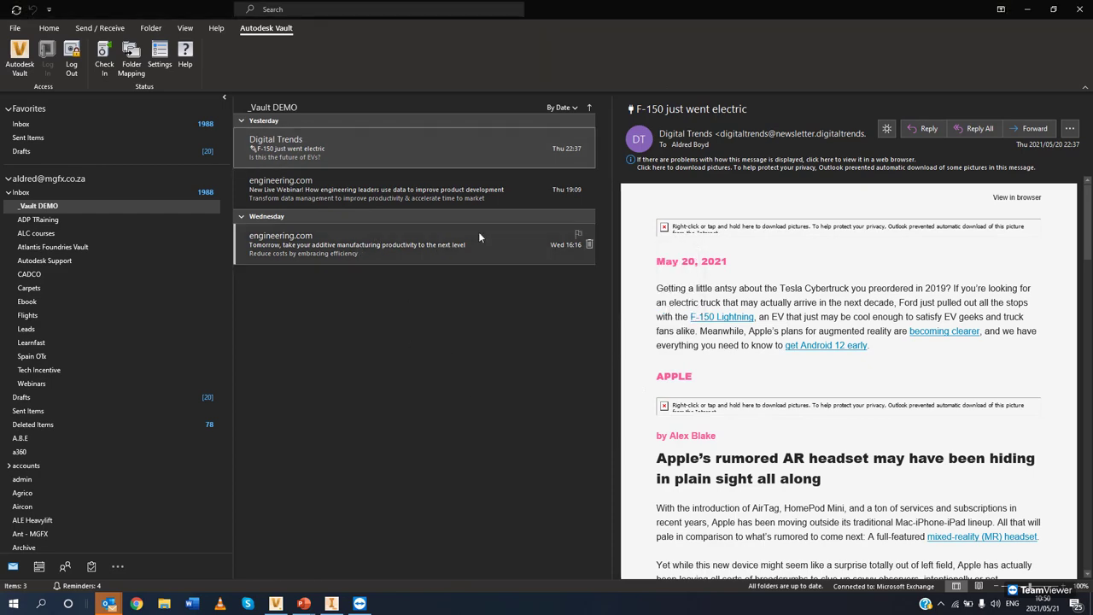
- Switch to Autodesk Vault Workgroup and examine the checked-in email's history in the Outlook folder, widening the Checked In column
{"action": "left_click", "coordinate": [282, 607]}
{"action": "left_click", "coordinate": [294, 169]}
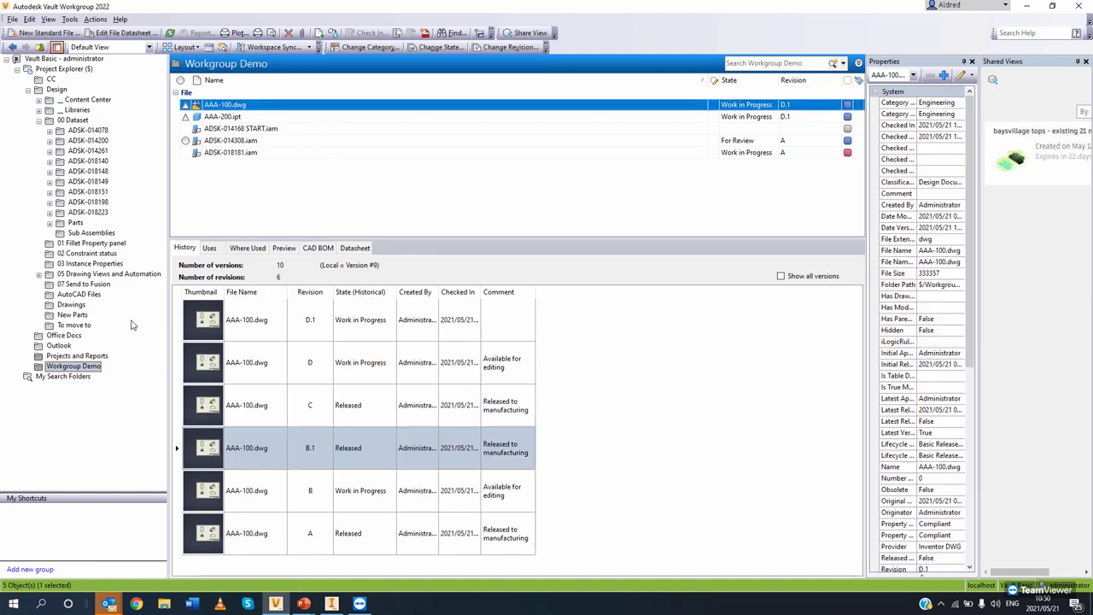
{"action": "left_click", "coordinate": [61, 346]}
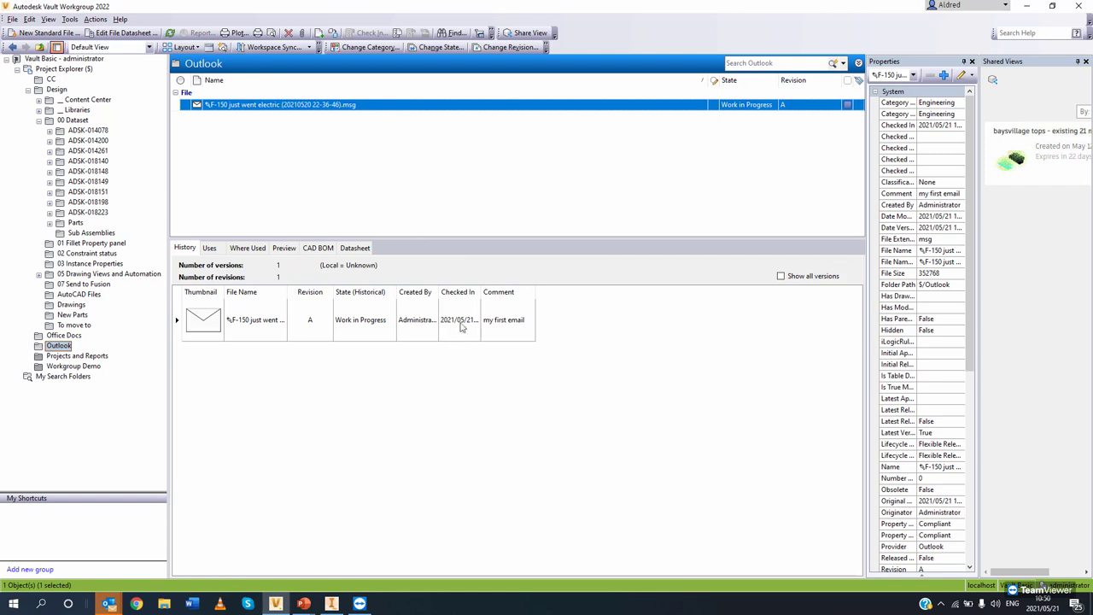
{"action": "left_click_drag", "start_coordinate": [481, 292], "coordinate": [549, 329]}
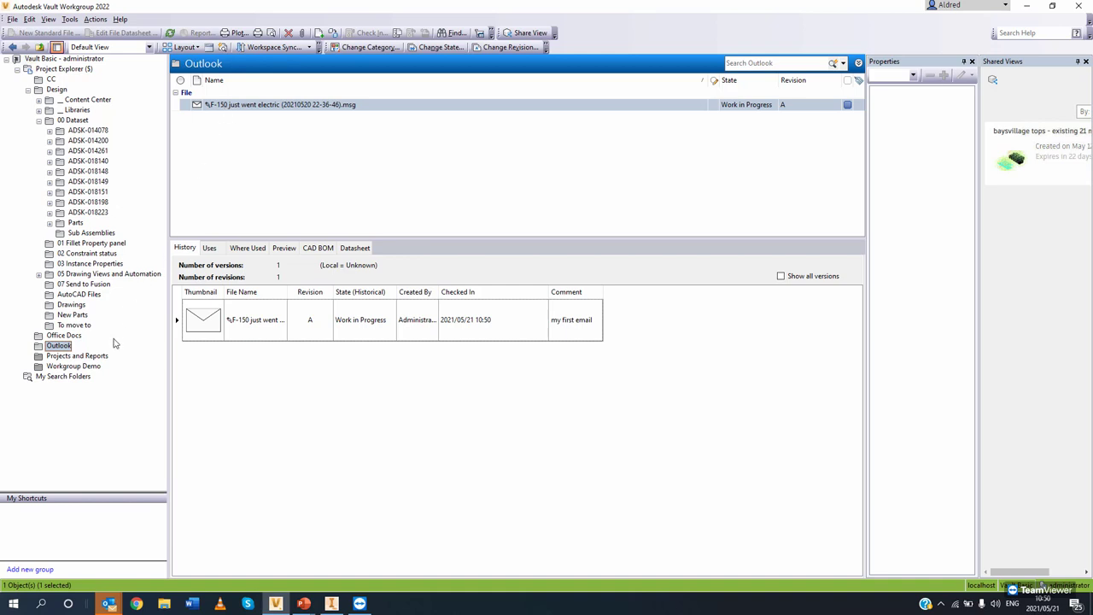
- Open the 01 Fillet Property panel folder and try to manage attachments on ADSK-011768 Fillet Panel END.ipt
{"action": "left_click", "coordinate": [108, 245]}
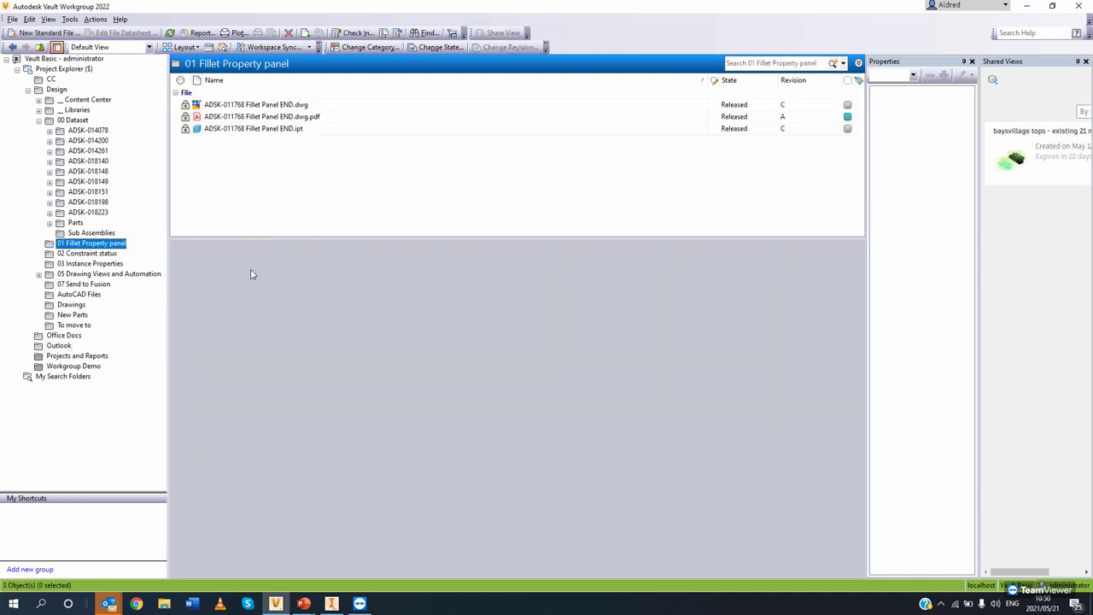
{"action": "left_click", "coordinate": [252, 129]}
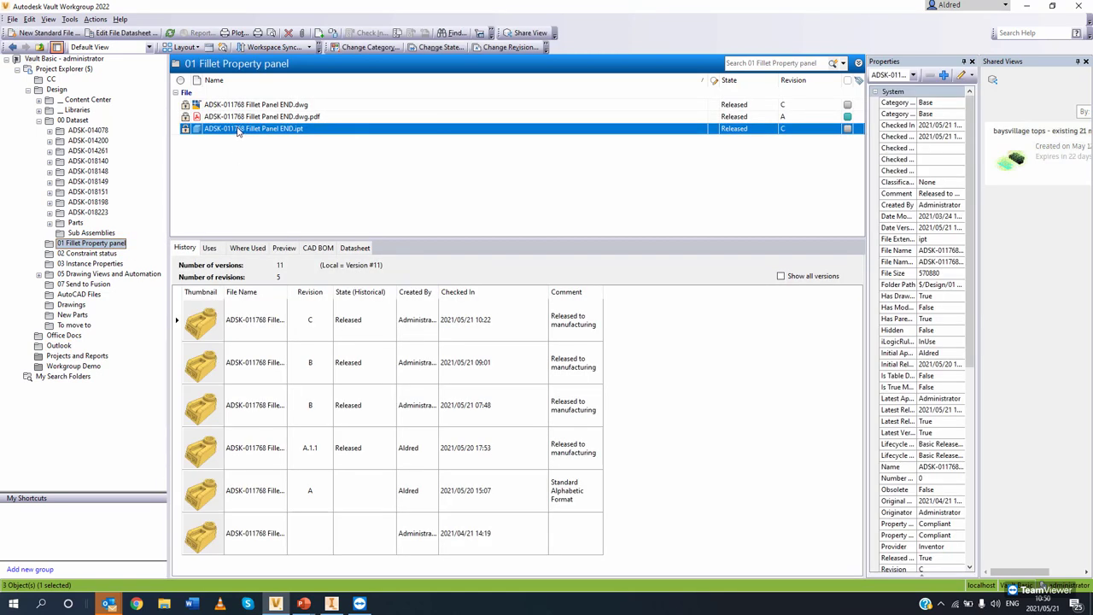
{"action": "left_click", "coordinate": [302, 33]}
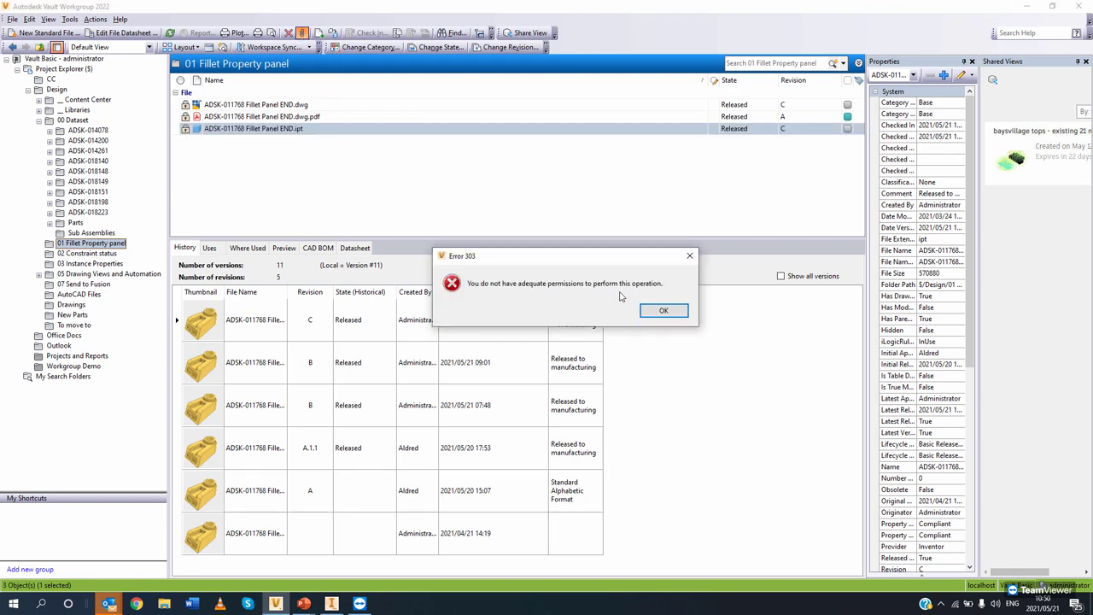
{"action": "left_click", "coordinate": [659, 311]}
{"action": "right_click", "coordinate": [274, 133]}
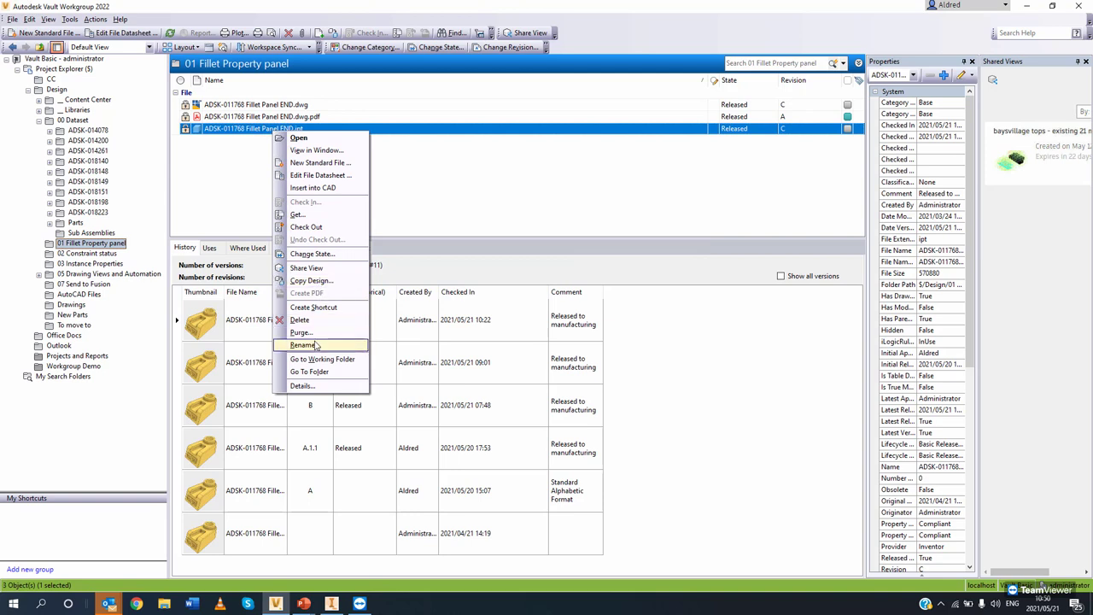
{"action": "left_click", "coordinate": [440, 47]}
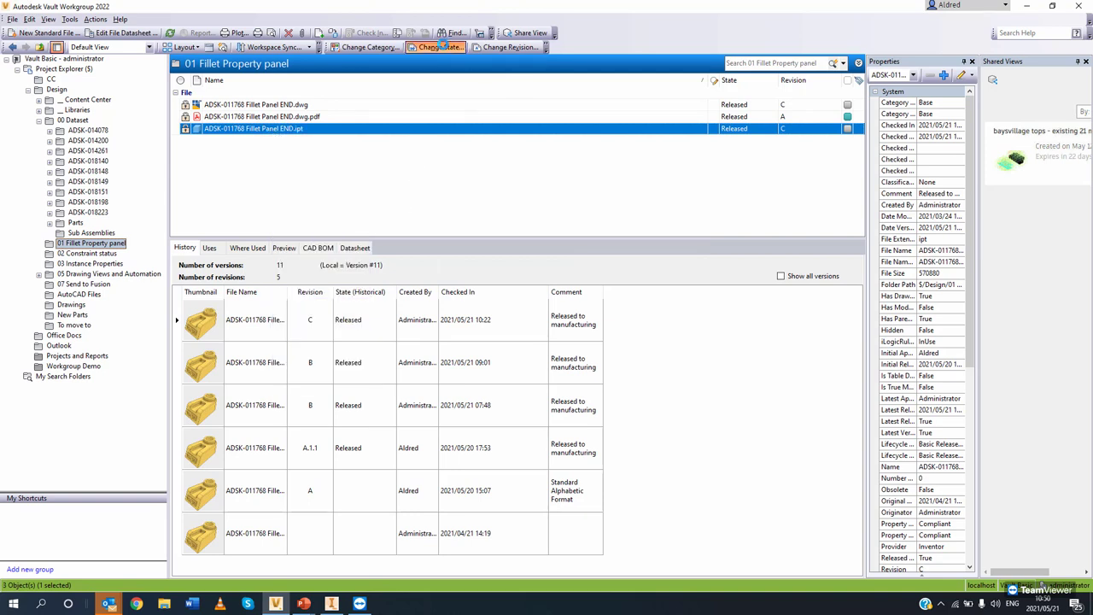
{"action": "key", "text": "Escape"}
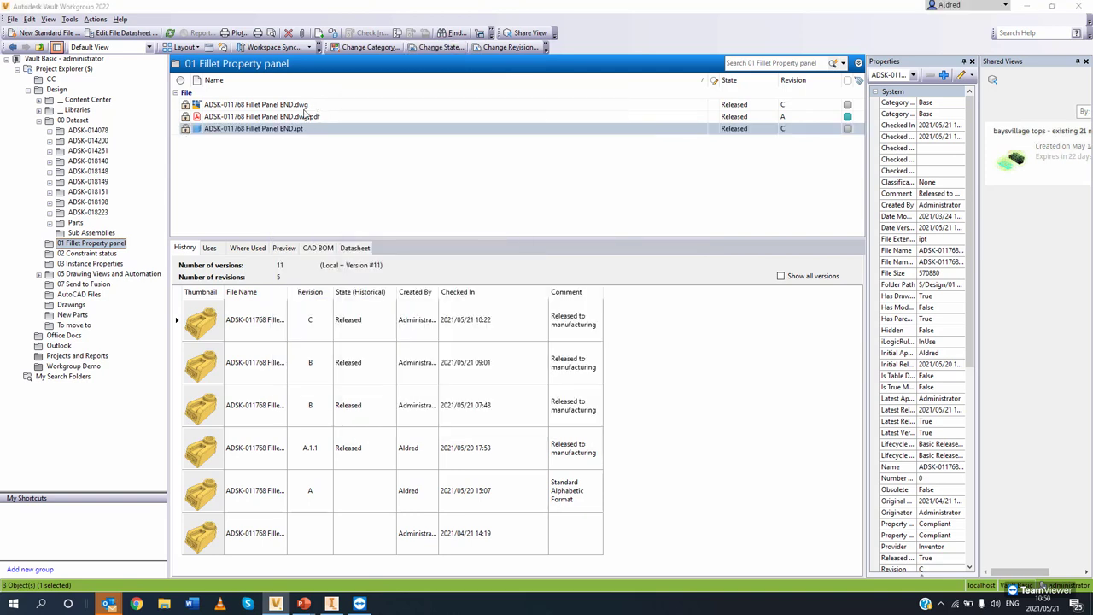
- Change the lifecycle state of ADSK-011768 Fillet Panel END.dwg and ADSK-011768 Fillet Panel END.ipt to Work in Progress
{"action": "left_click", "coordinate": [304, 105]}
{"action": "left_click", "coordinate": [298, 128], "text": "ctrl"}
{"action": "left_click", "coordinate": [433, 47]}
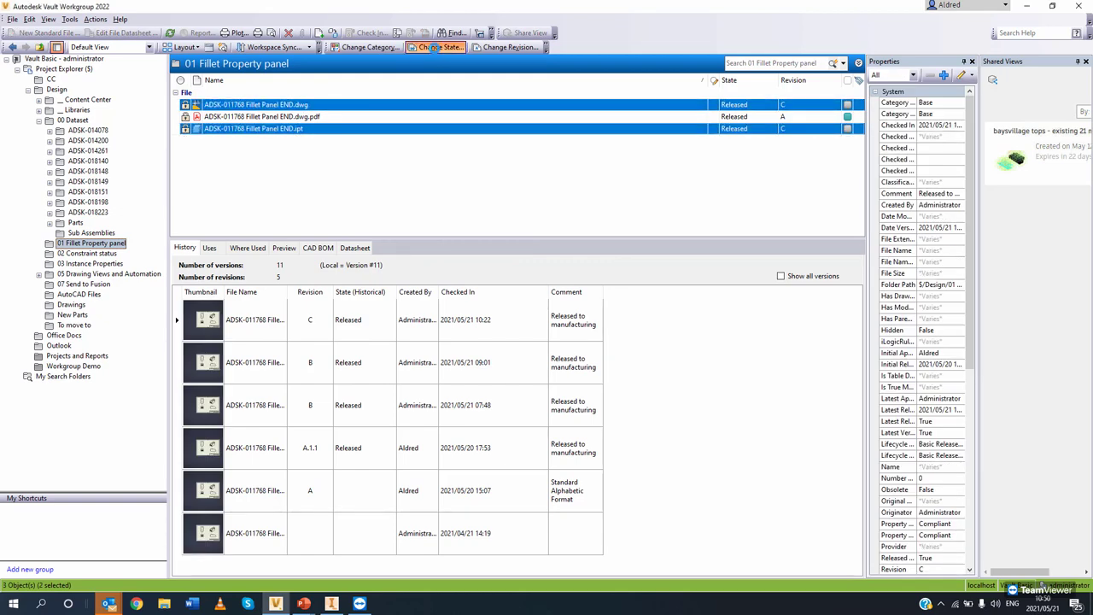
{"action": "left_click", "coordinate": [514, 136]}
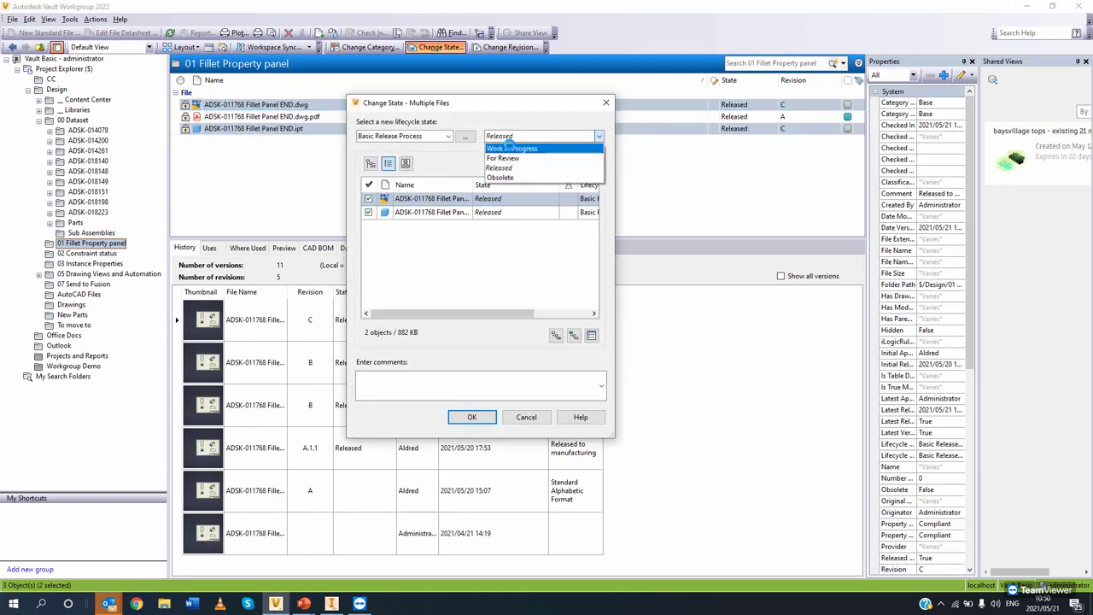
{"action": "left_click", "coordinate": [511, 149]}
{"action": "left_click", "coordinate": [472, 416]}
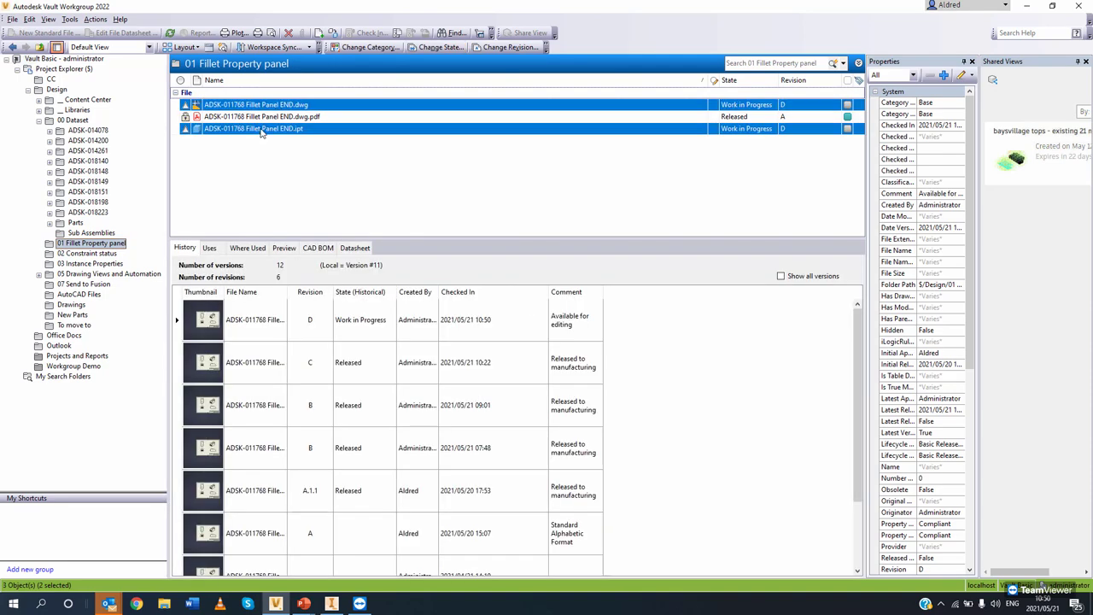
- Get the selected Fillet Panel drawing and part files into their working folders
{"action": "right_click", "coordinate": [254, 138]}
{"action": "left_click", "coordinate": [325, 211]}
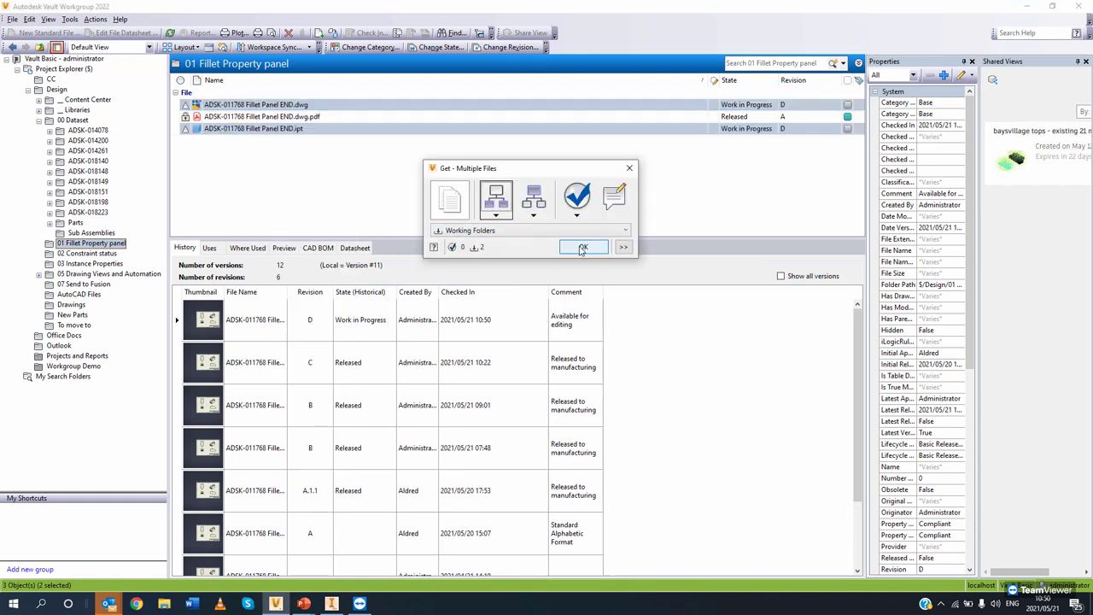
{"action": "left_click", "coordinate": [583, 249]}
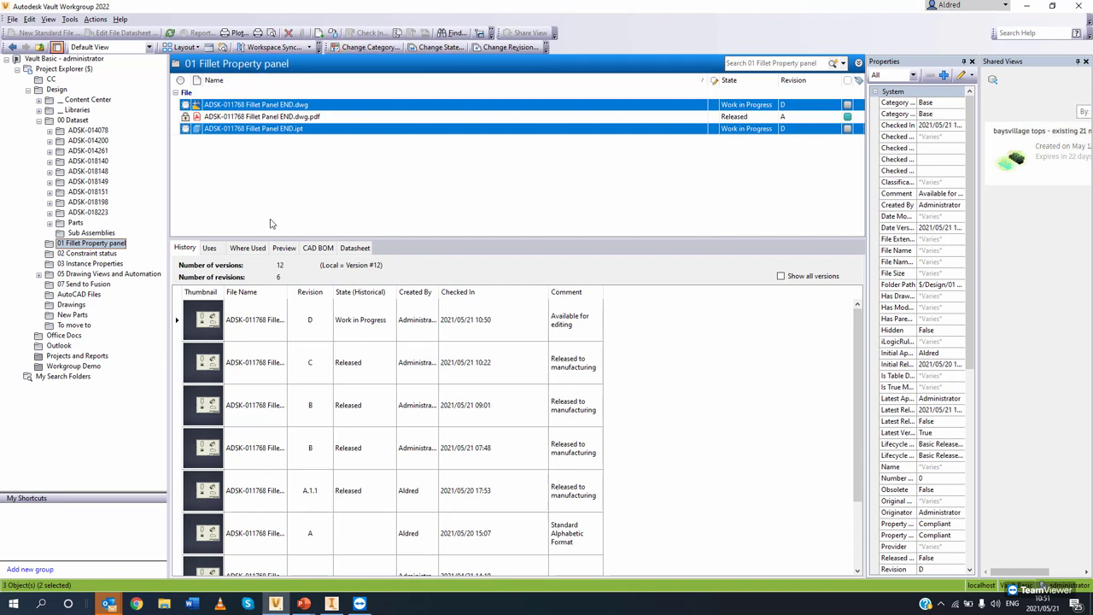
- Attach the "F-150 just went electric" .msg file from the Outlook vault folder to ADSK-011768 Fillet Panel END.ipt
{"action": "left_click", "coordinate": [261, 129]}
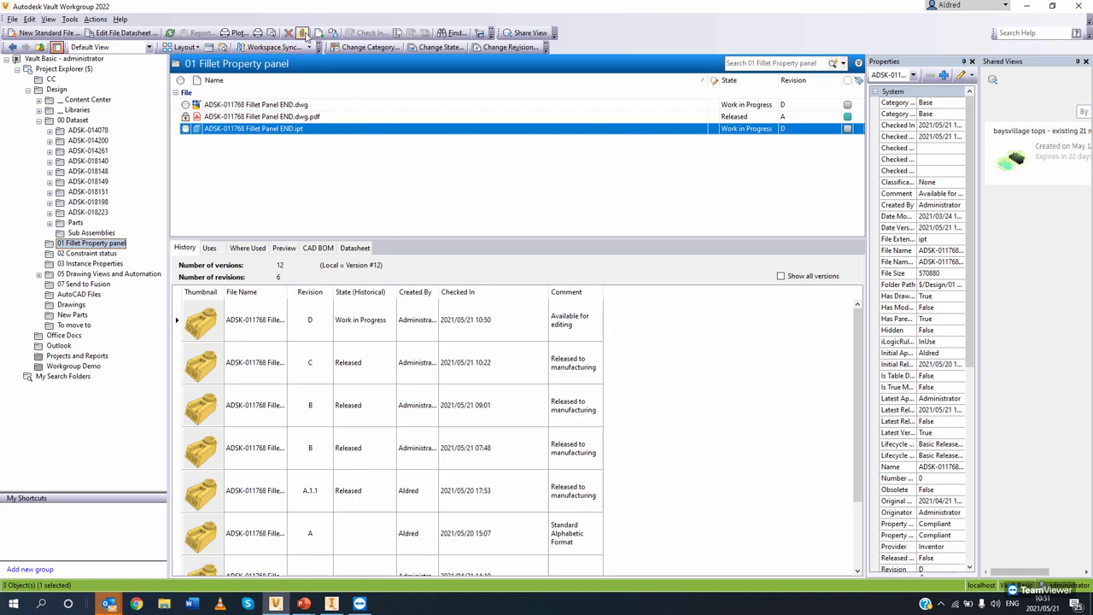
{"action": "left_click", "coordinate": [304, 33]}
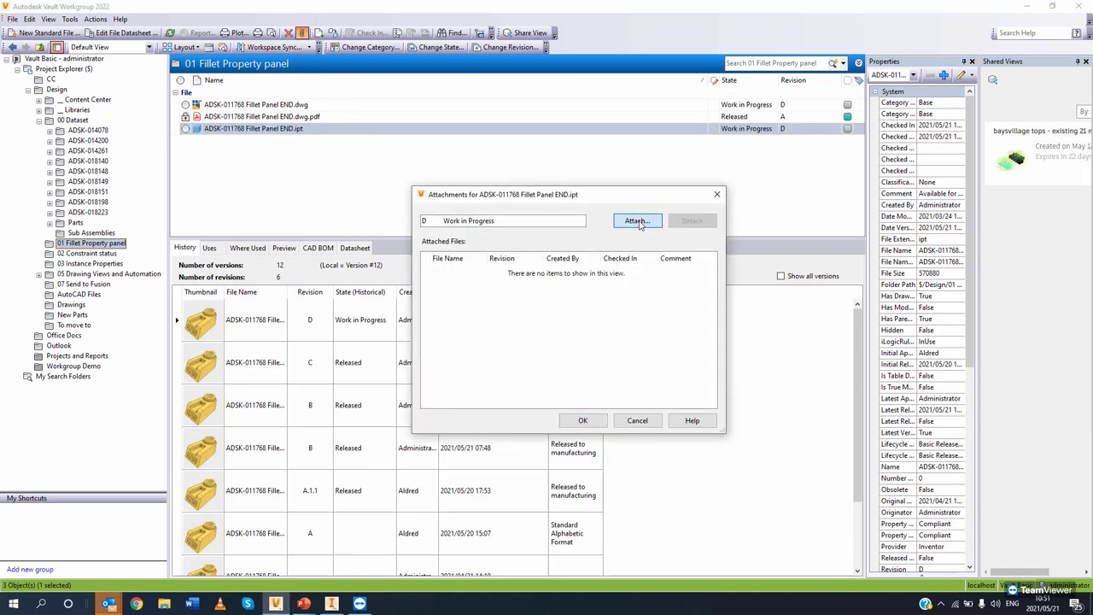
{"action": "left_click", "coordinate": [637, 221]}
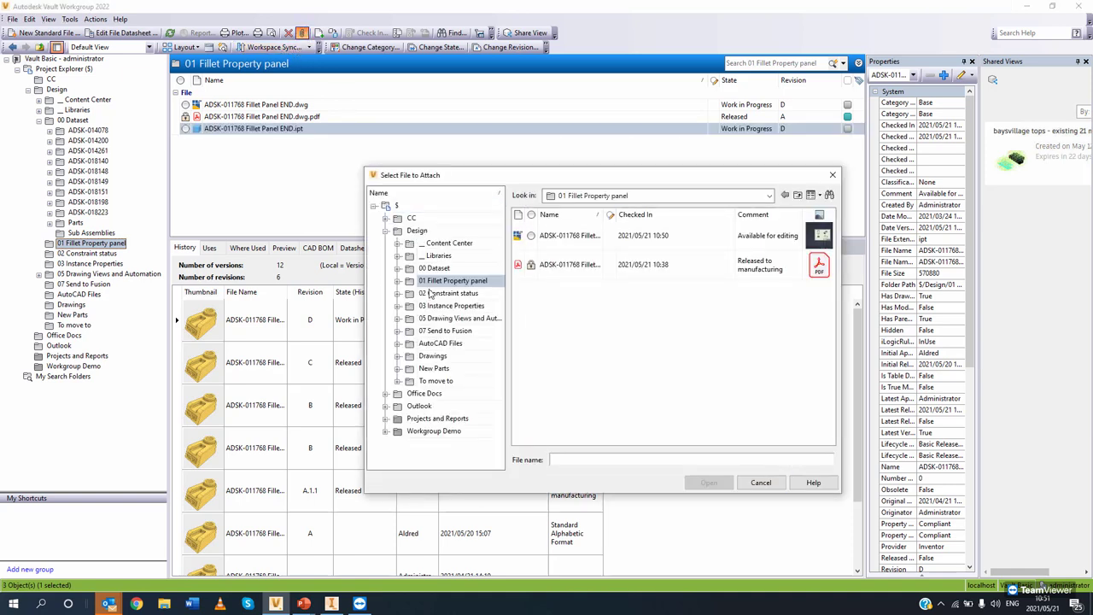
{"action": "left_click", "coordinate": [417, 407]}
{"action": "left_click", "coordinate": [593, 237]}
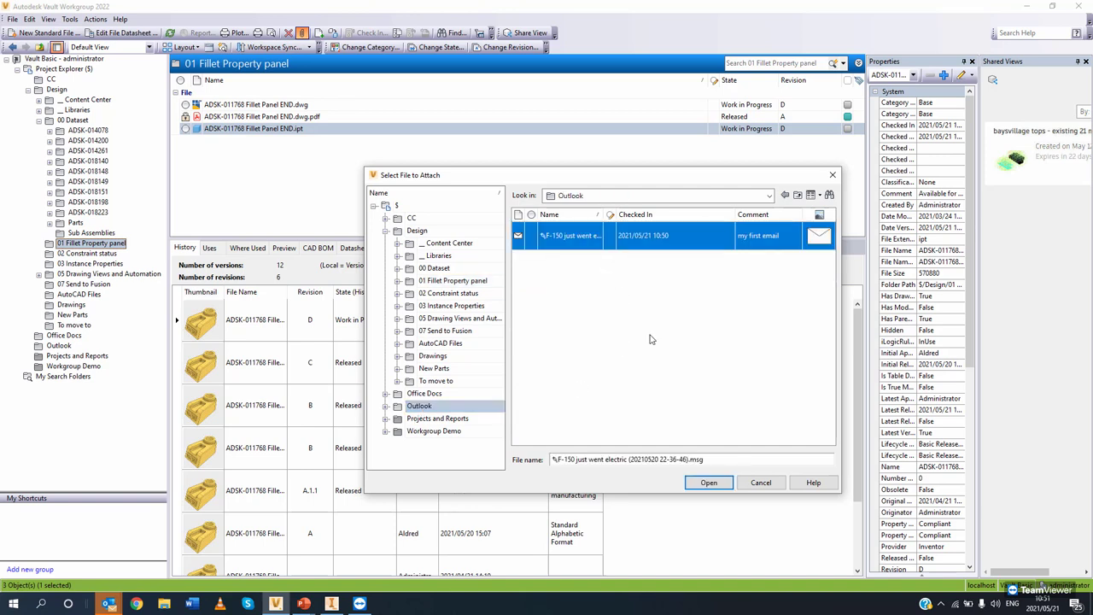
{"action": "left_click", "coordinate": [720, 484]}
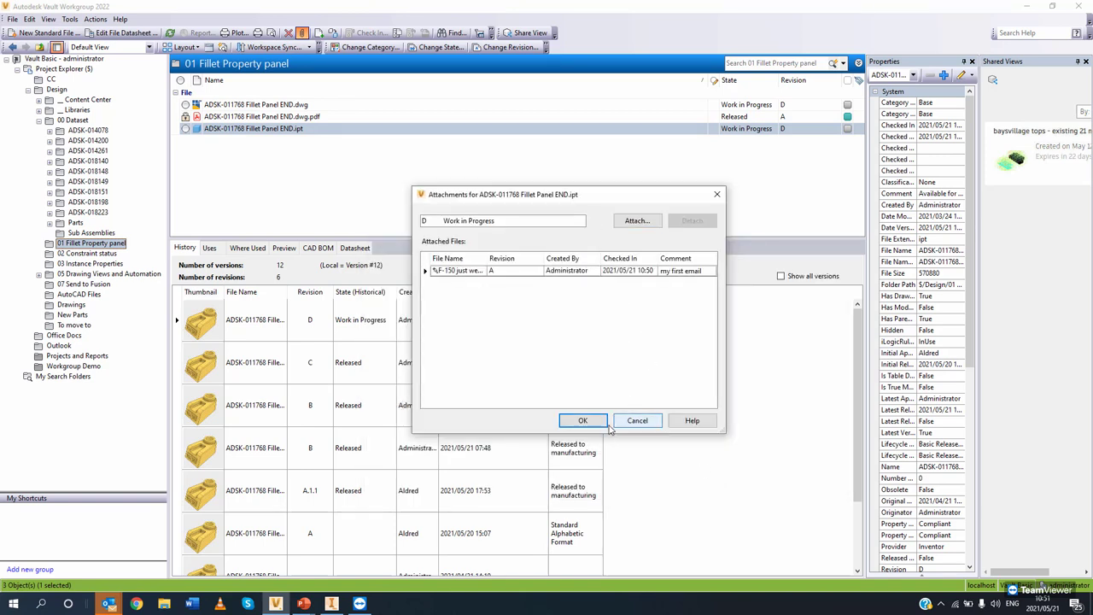
{"action": "left_click", "coordinate": [582, 420]}
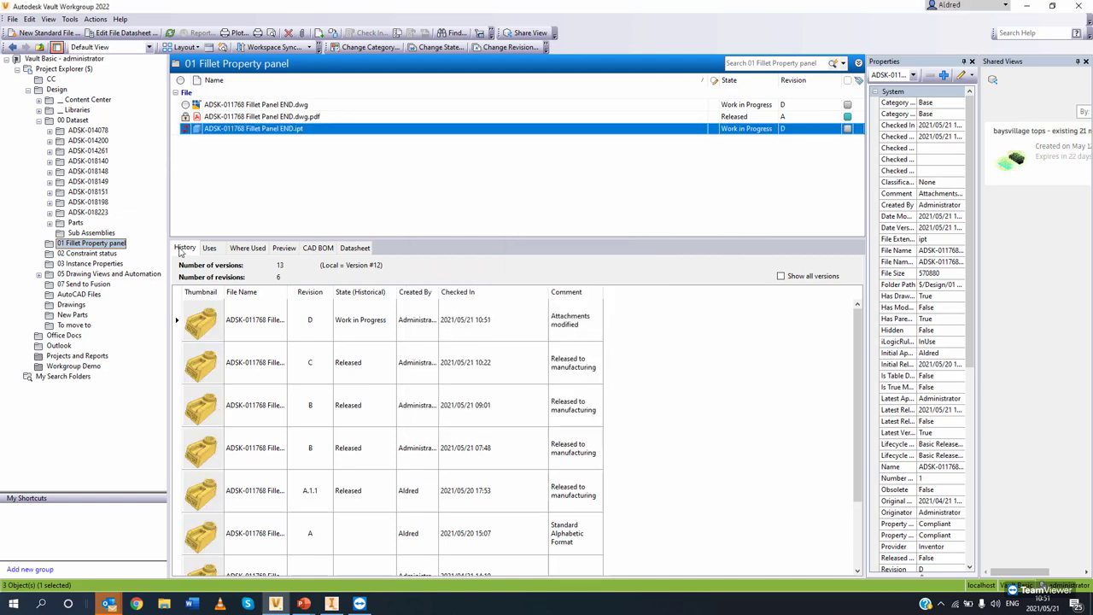
- Inspect the files used by ADSK-011768 Fillet Panel END.ipt, expanding its attachments and selecting the attached email
{"action": "left_click", "coordinate": [208, 248]}
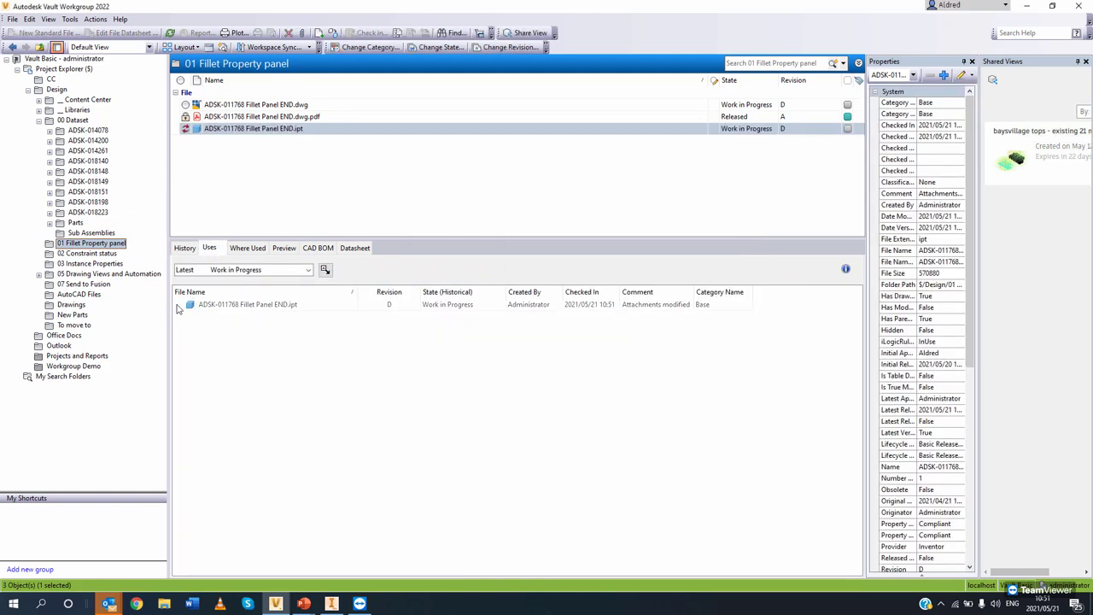
{"action": "left_click", "coordinate": [179, 306]}
{"action": "left_click", "coordinate": [199, 318]}
{"action": "left_click", "coordinate": [198, 318]}
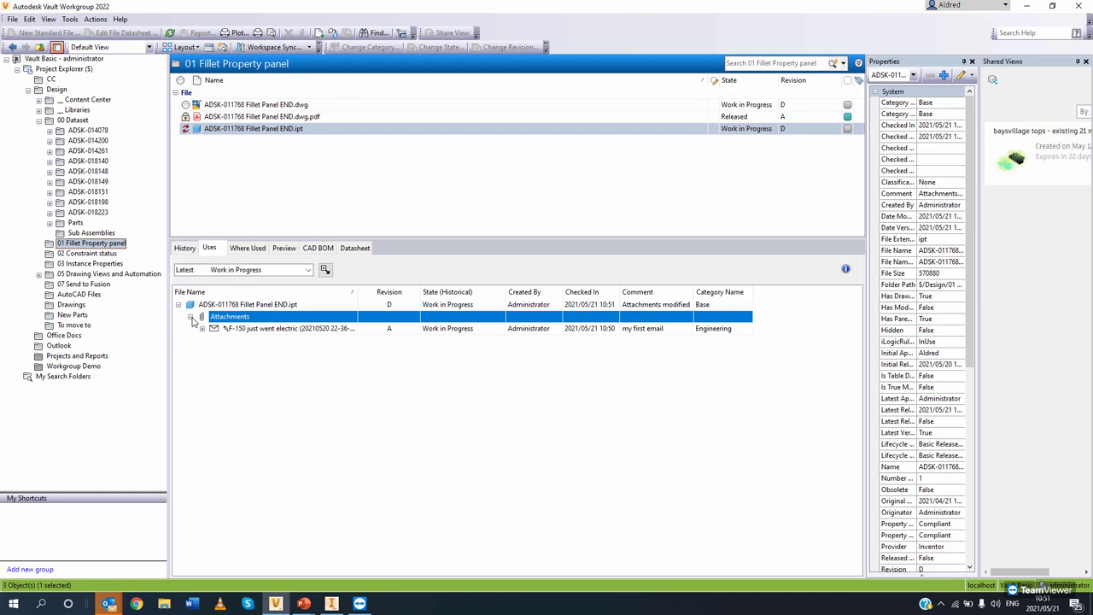
{"action": "left_click", "coordinate": [287, 331]}
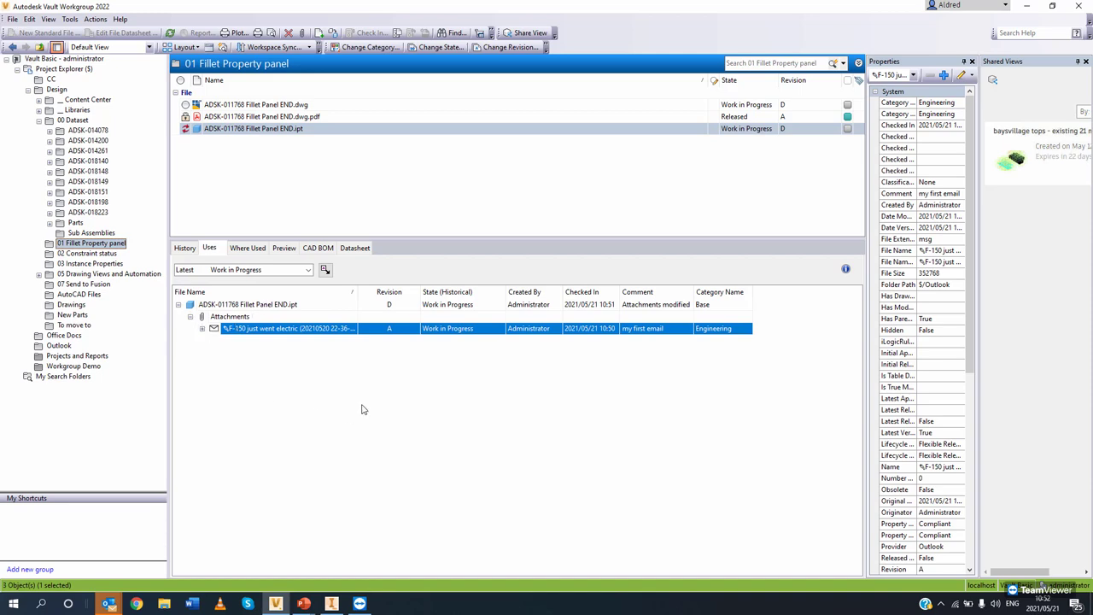
- Switch to the PowerPoint slide show and advance to the "Vault Basic vs Workgroup" slide
{"action": "key", "text": "alt+Tab"}
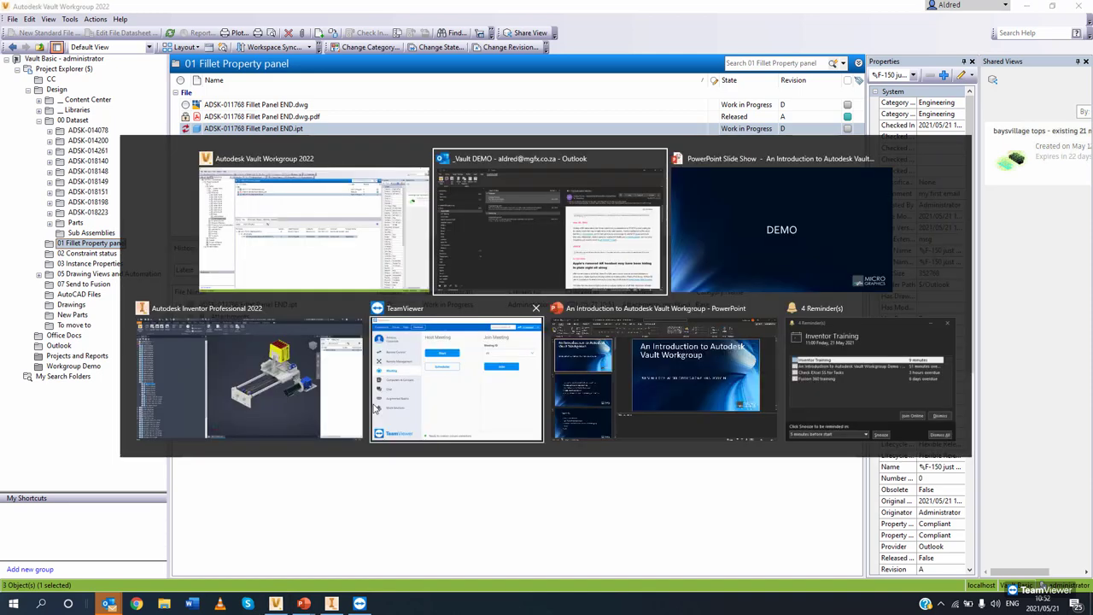
{"action": "key", "text": "alt+Tab"}
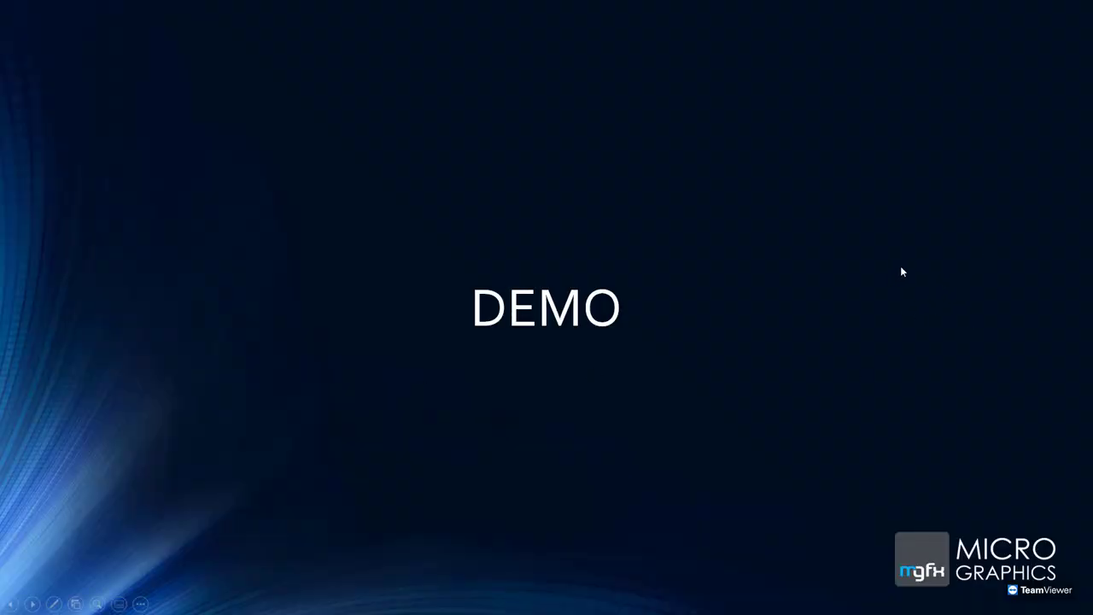
{"action": "key", "text": "Right"}
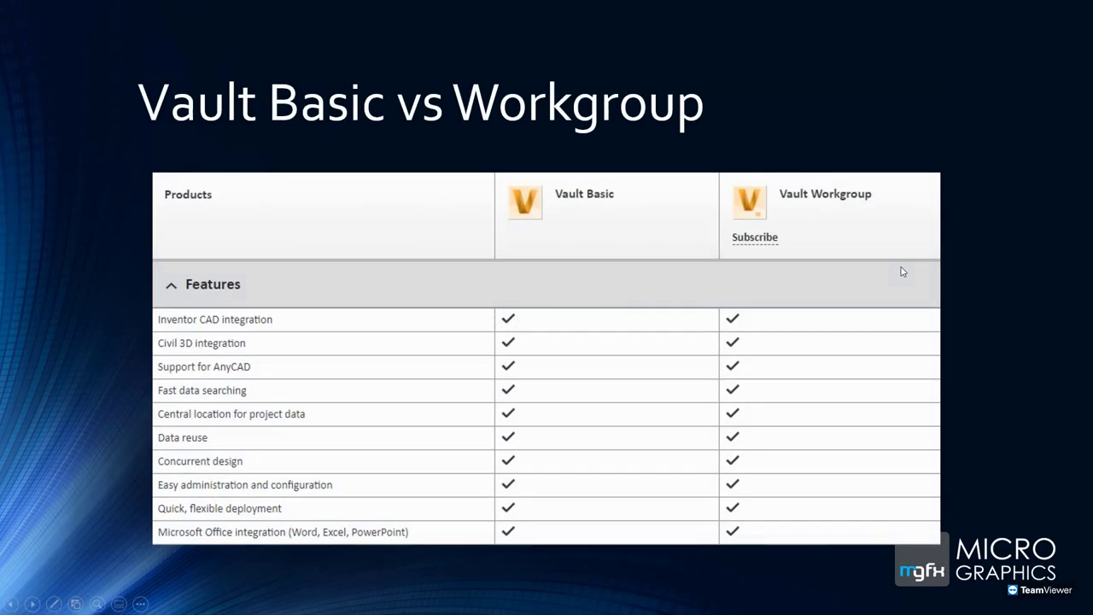